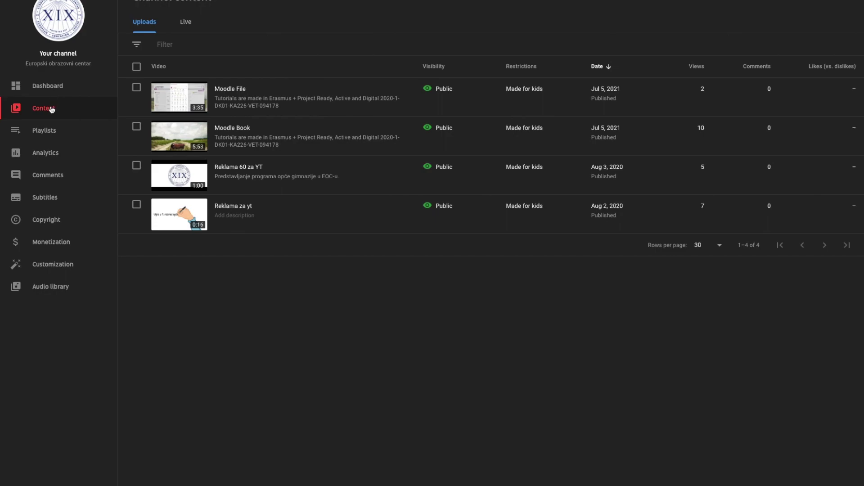
- Open the Moodle File video's subtitles and add an English language row
left_click(191, 98)
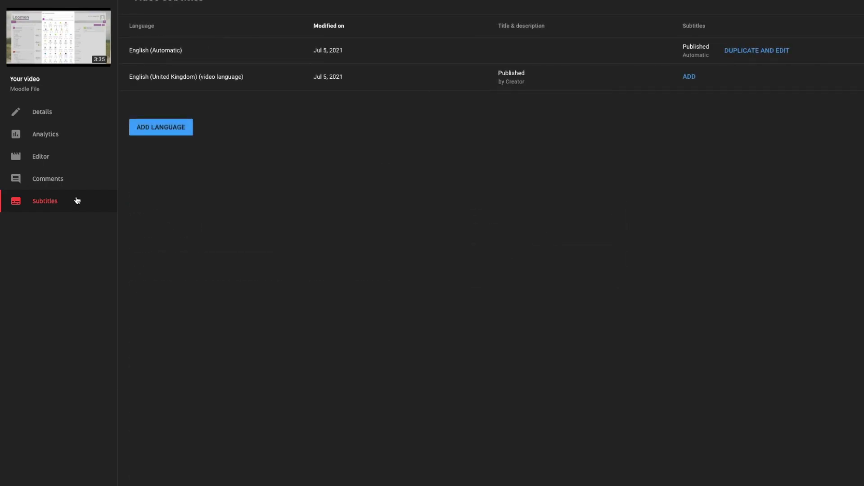
left_click(177, 129)
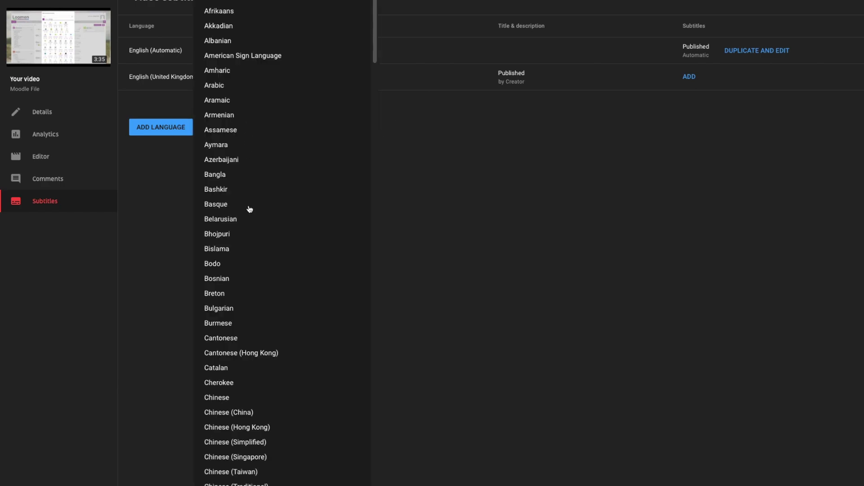
scroll(249, 221, "down", 1)
scroll(249, 222, "down", 6)
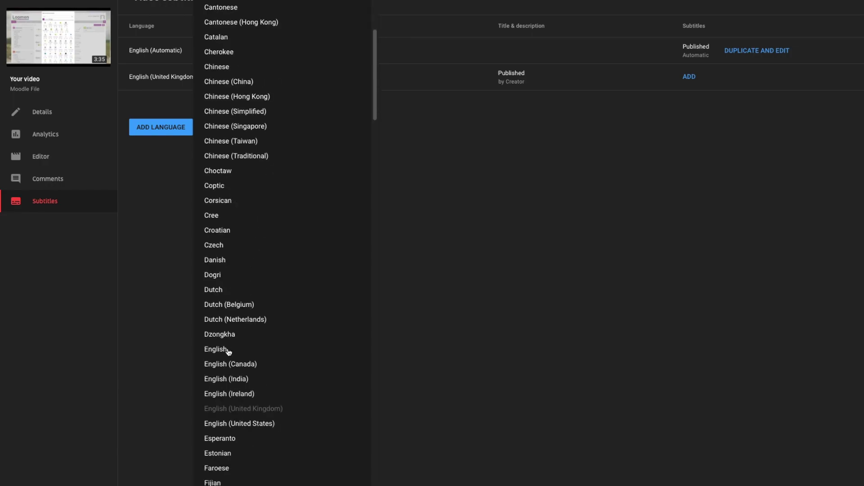
left_click(228, 351)
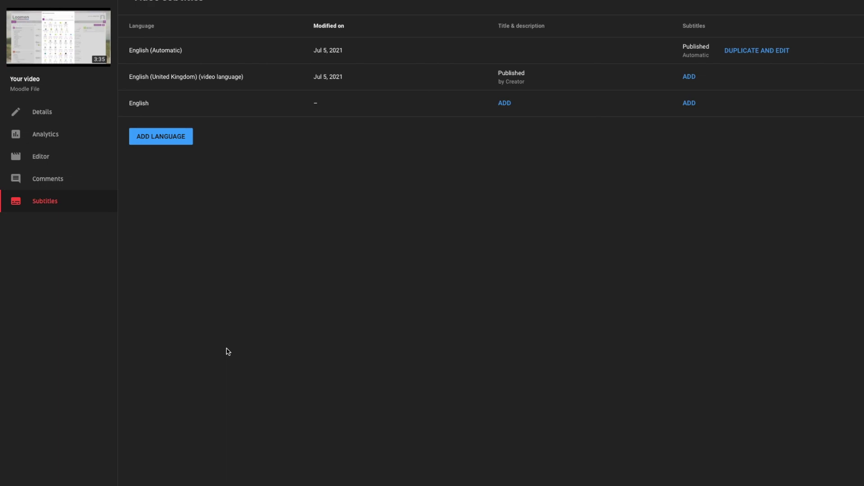
- Start typing English captions manually and play the preview to find where speech begins
left_click(690, 104)
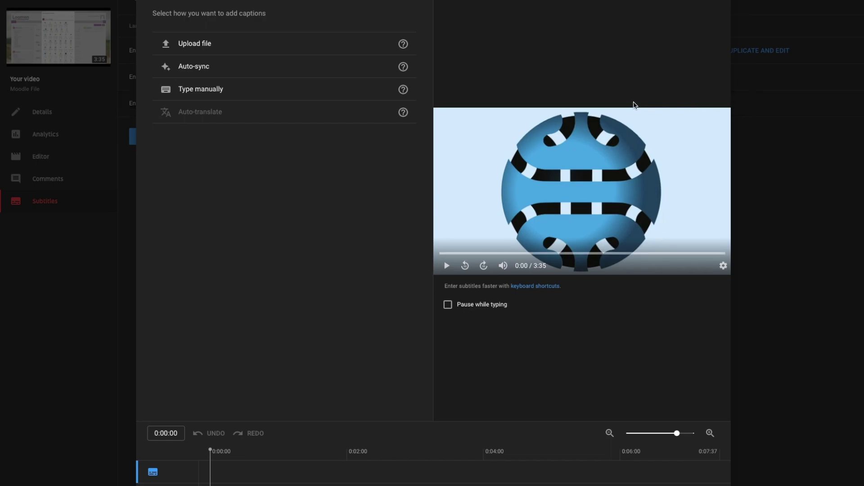
left_click(217, 90)
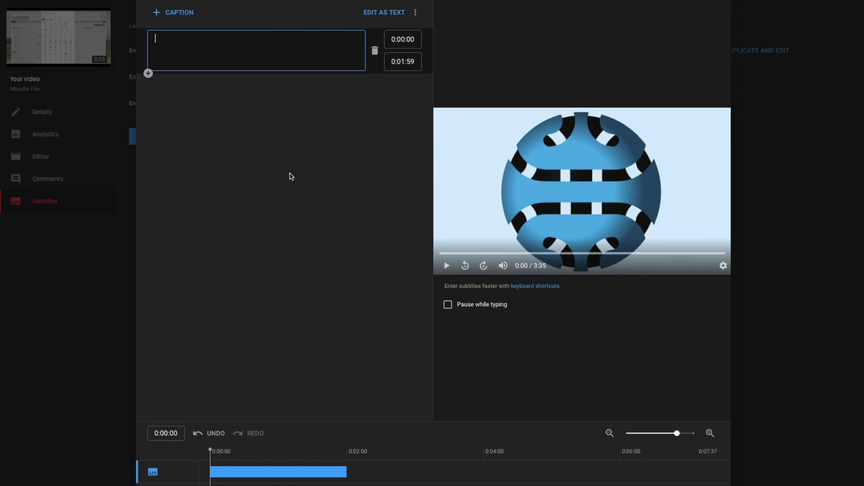
left_click(446, 269)
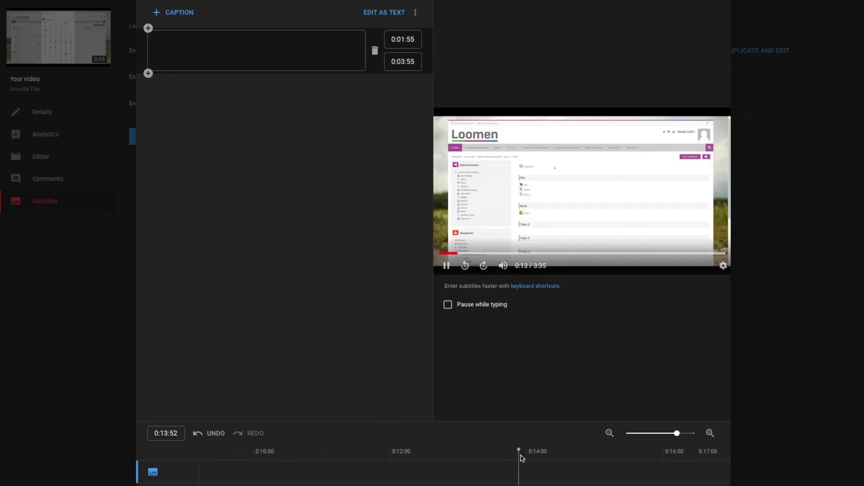
- Add a 'Hi Guys!' caption starting at 0:13:59
left_click(446, 266)
left_click(392, 448)
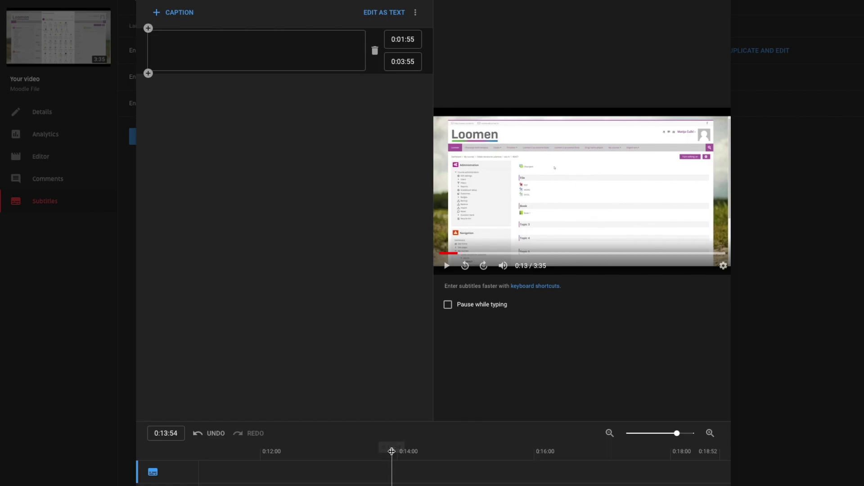
left_click(447, 266)
left_click(446, 266)
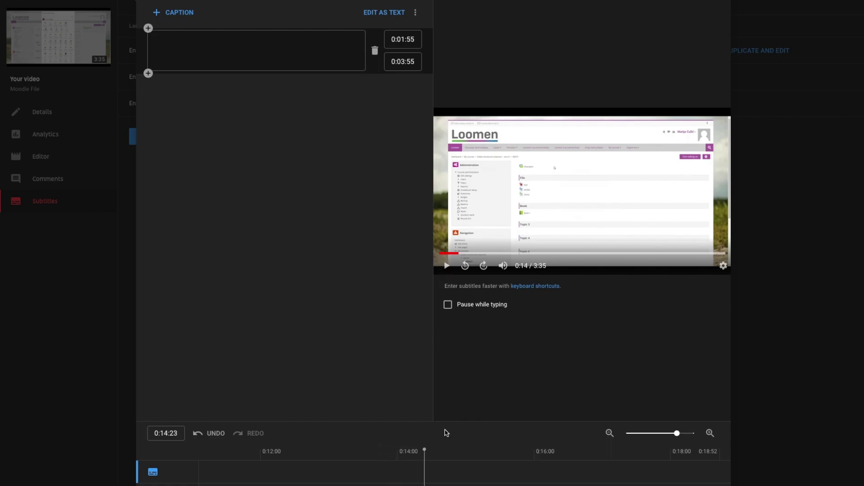
left_click_drag(423, 476, 397, 478)
left_click(180, 13)
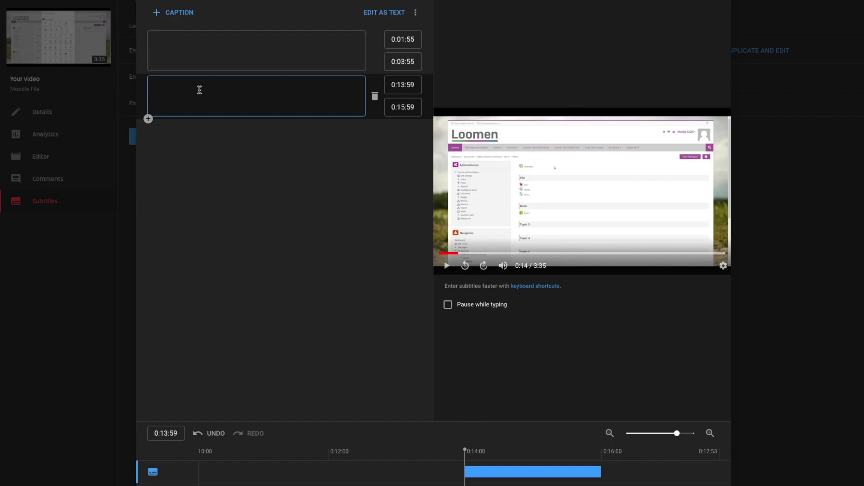
type("Hi Guys")
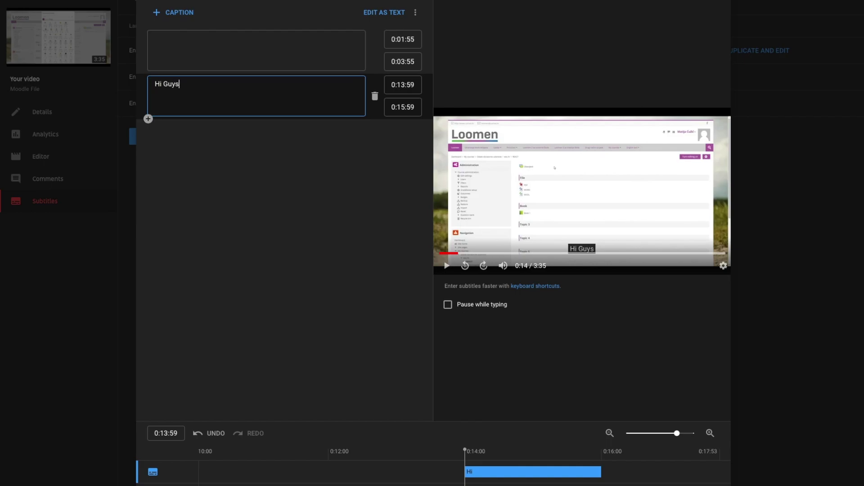
type("!")
- Paste the welcome sentence as the next caption, capitalise 'Welcome', and replay to review it
key("Return")
type("welcome to our Moodle Tutorials that we are making in Erasmus+ project REACT Digital.")
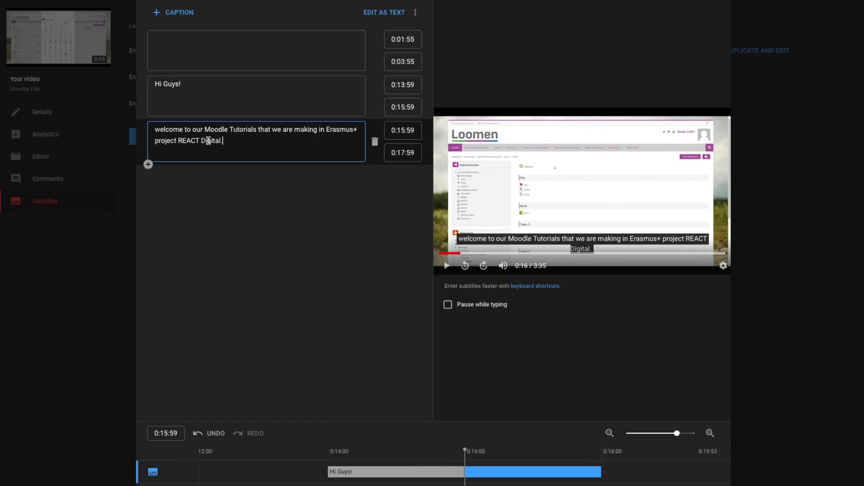
left_click(158, 131)
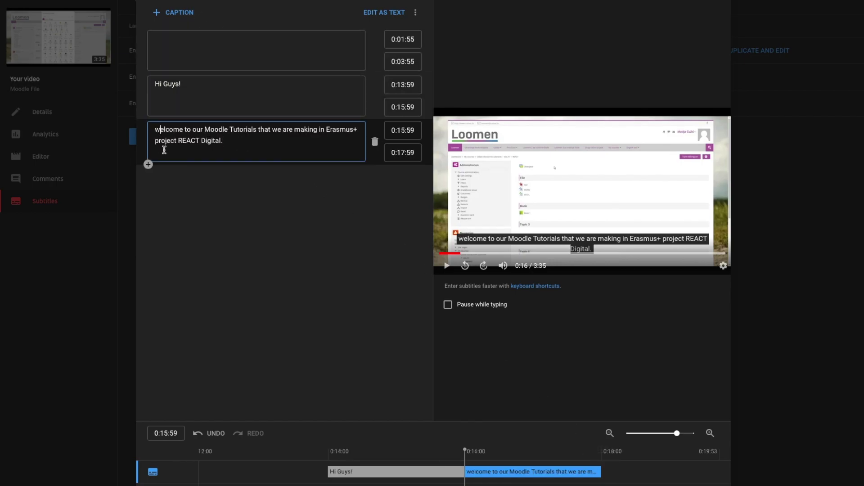
key("BackSpace")
type("W")
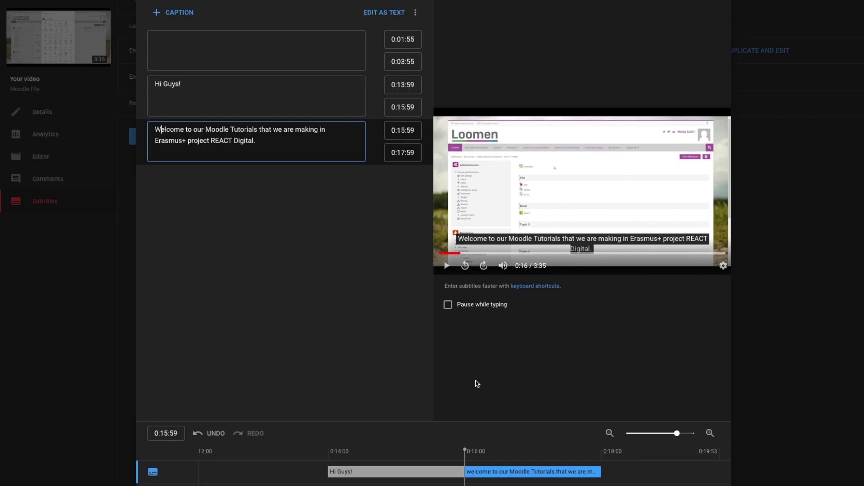
left_click(449, 267)
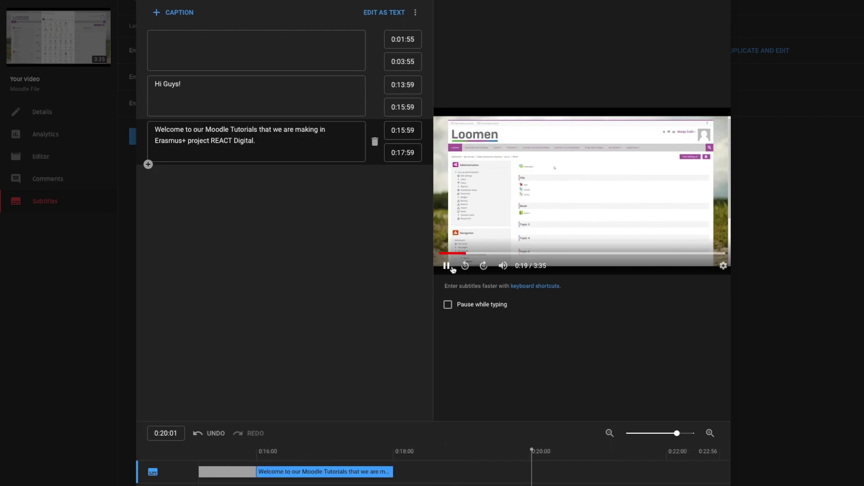
left_click(447, 267)
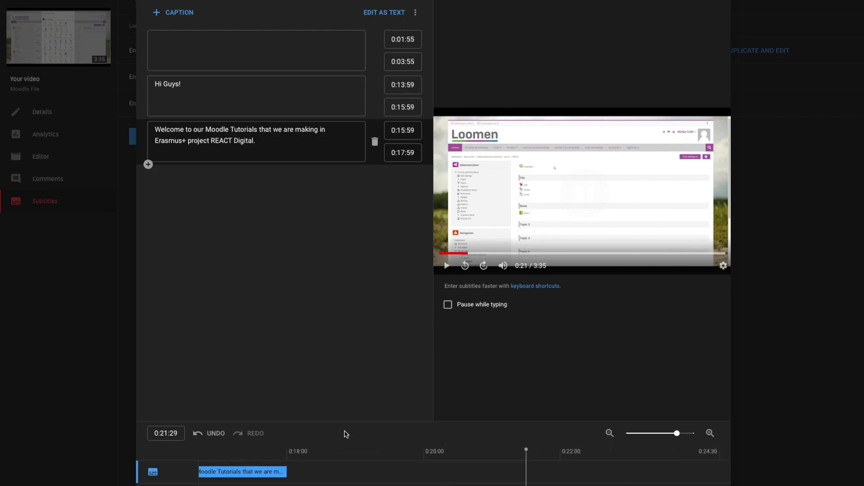
- Extend the welcome caption to 0:21:05, replay from 0:11, and add an empty caption at 0:22:18
left_click(284, 473)
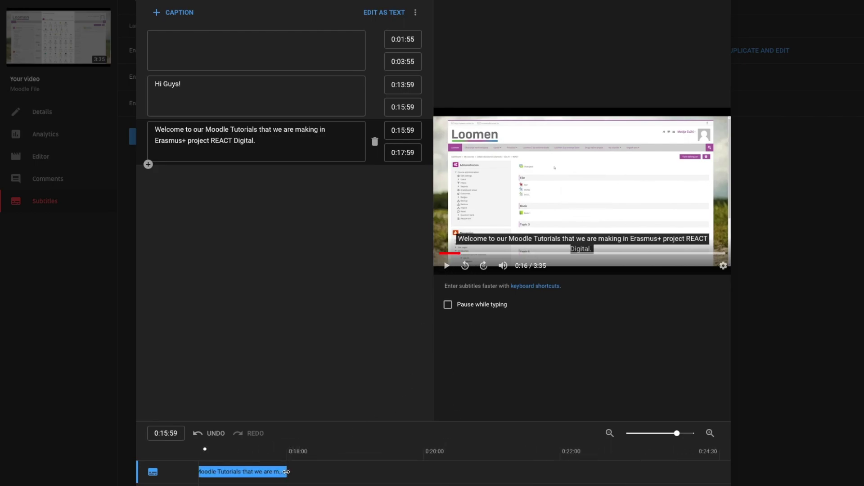
left_click_drag(286, 472, 499, 471)
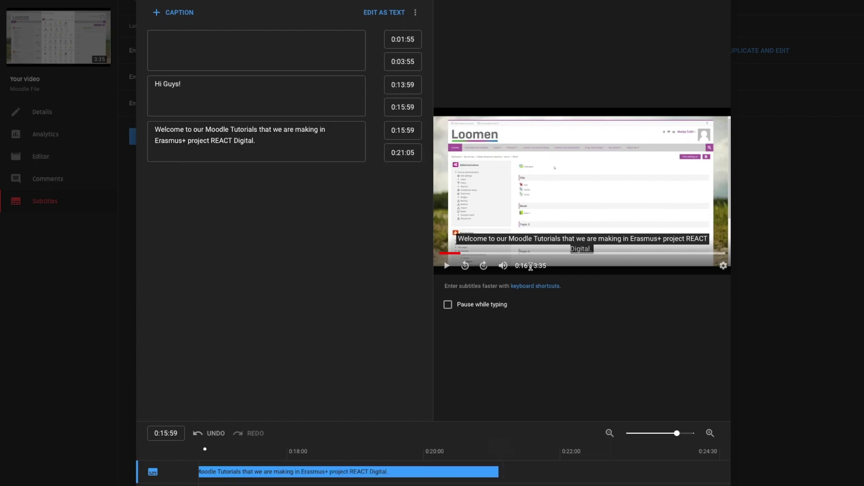
left_click(455, 253)
left_click(449, 266)
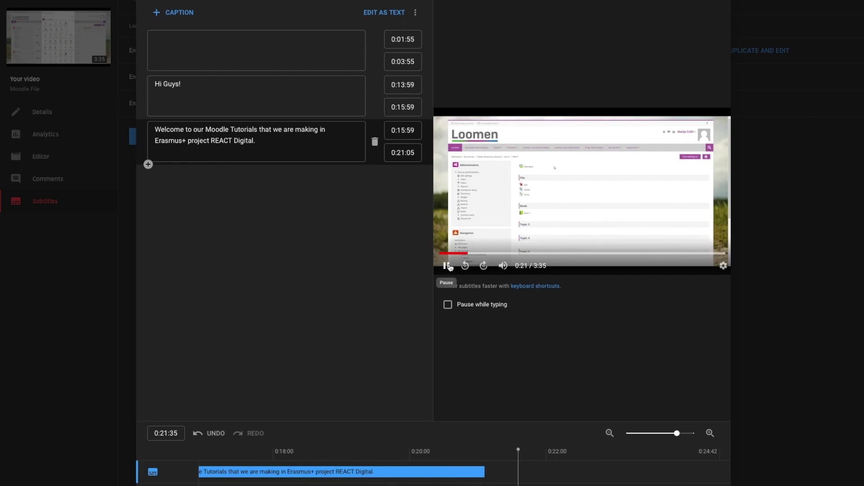
left_click(448, 266)
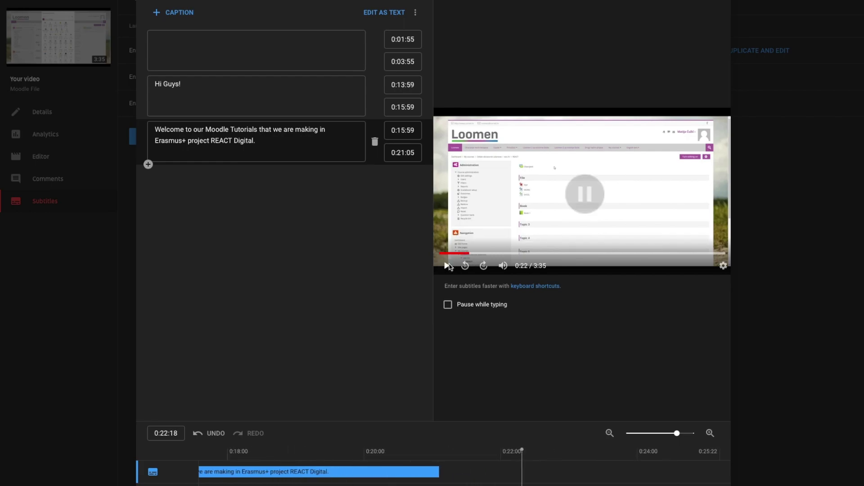
left_click(185, 12)
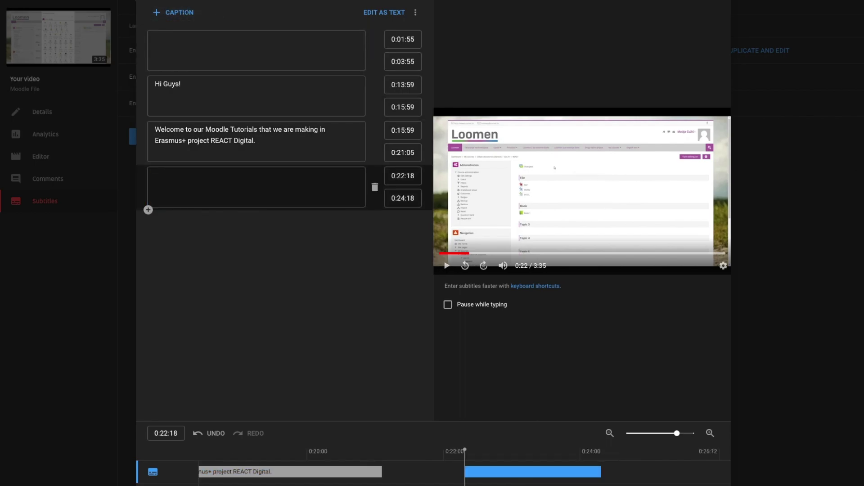
- Paste the FILE resource sentence into the 0:22:18 caption and extend it to 0:26:07
left_click(257, 186)
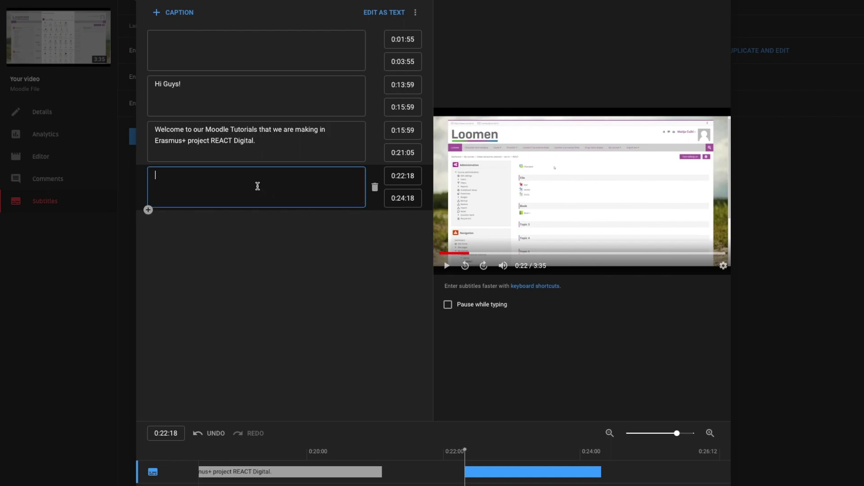
type("In this video we will show how to the resource called FILE.")
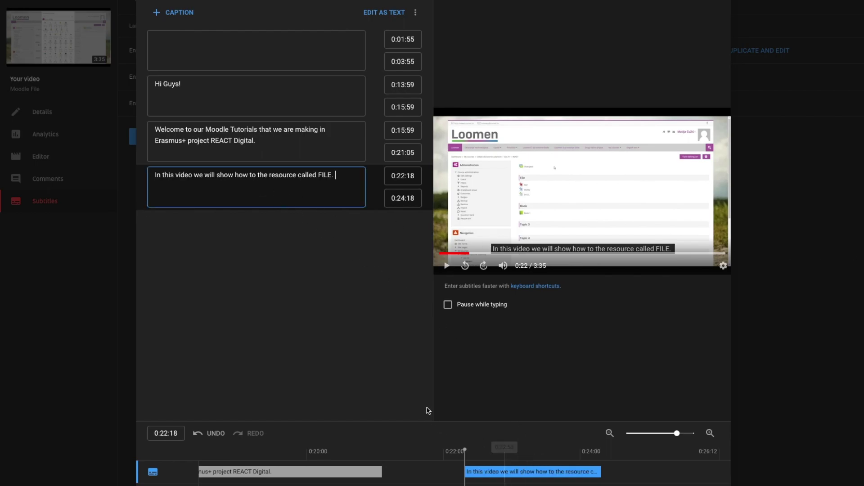
left_click(444, 266)
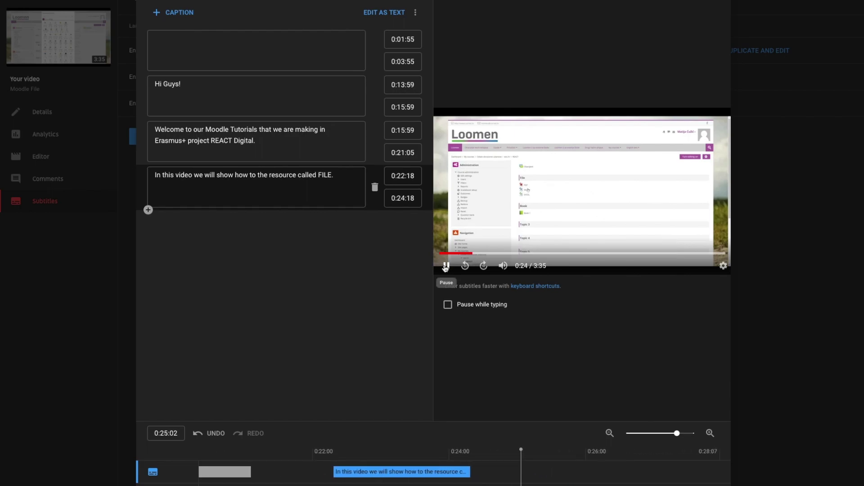
left_click(445, 266)
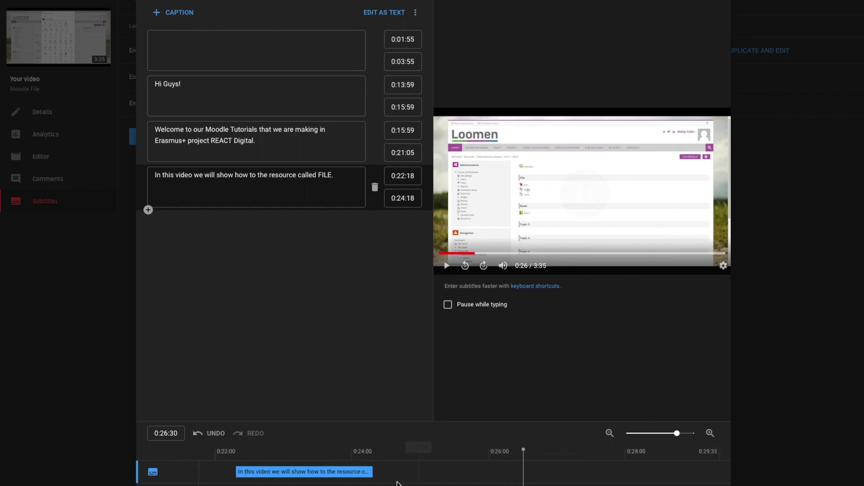
left_click(373, 472)
left_click_drag(372, 471, 497, 471)
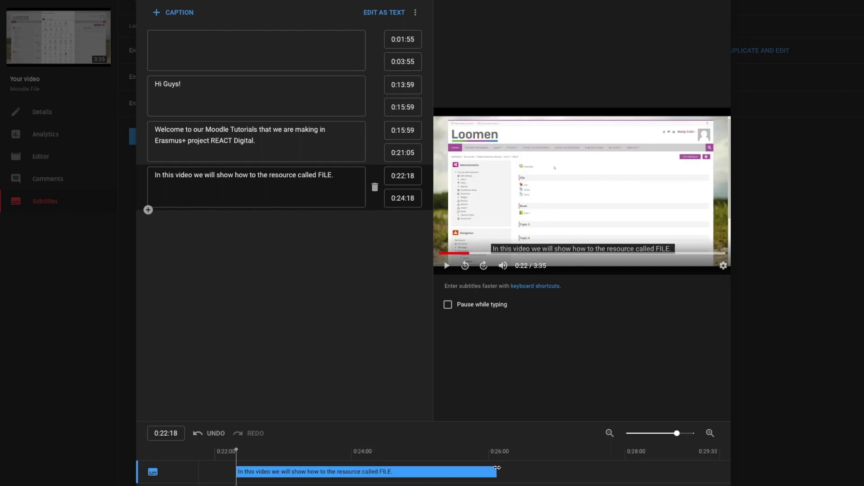
left_click(447, 266)
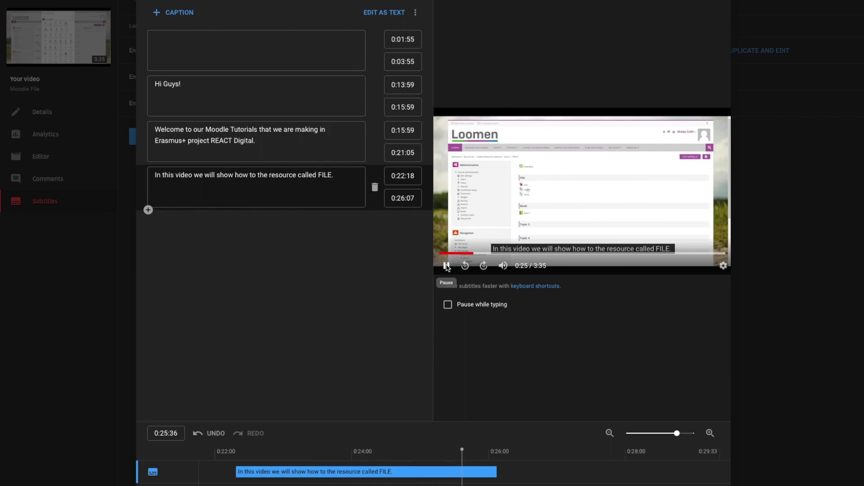
left_click(447, 267)
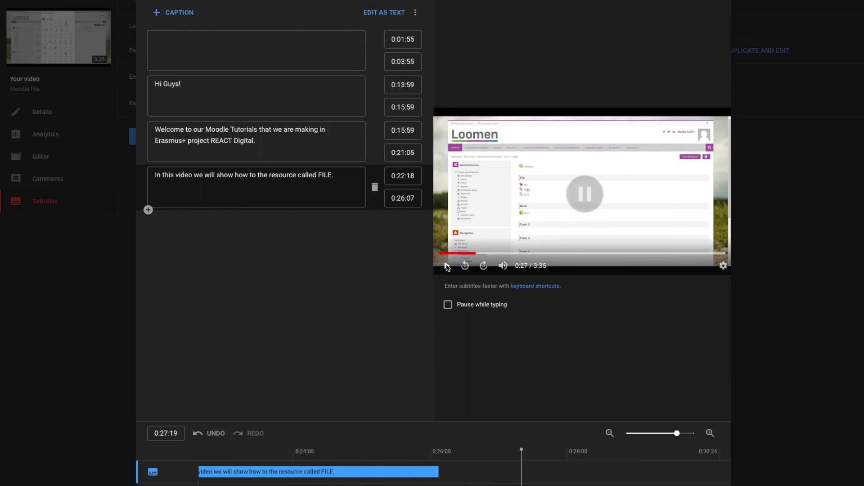
- Add a 0:27:19 caption with the sentence about Word, Excel and PDF files
left_click(170, 13)
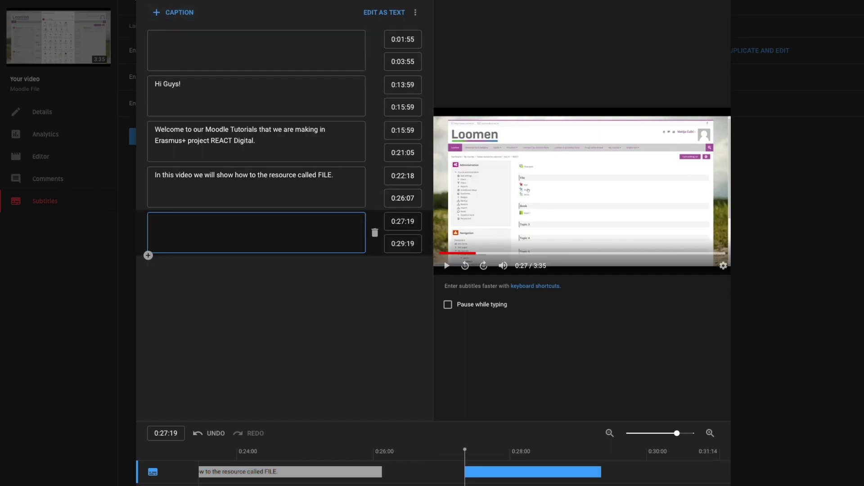
key("Escape")
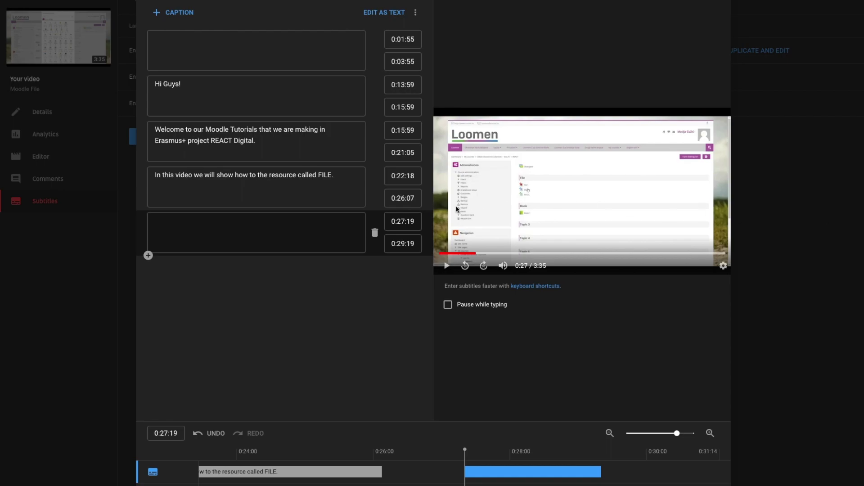
left_click(282, 231)
type("This resource is used for putting files on the platform, the most common files are Word documents, Excel, and PDFs.")
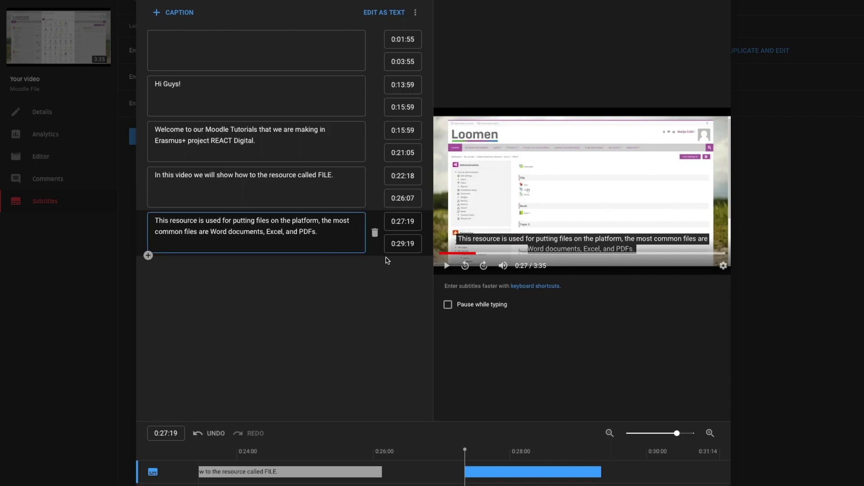
left_click(447, 266)
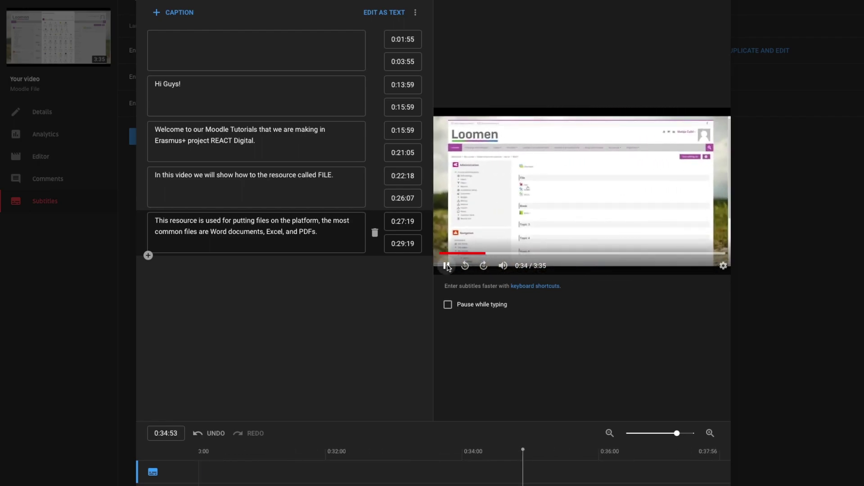
- Pause the preview after checking the last caption and publish the English subtitles
left_click(447, 266)
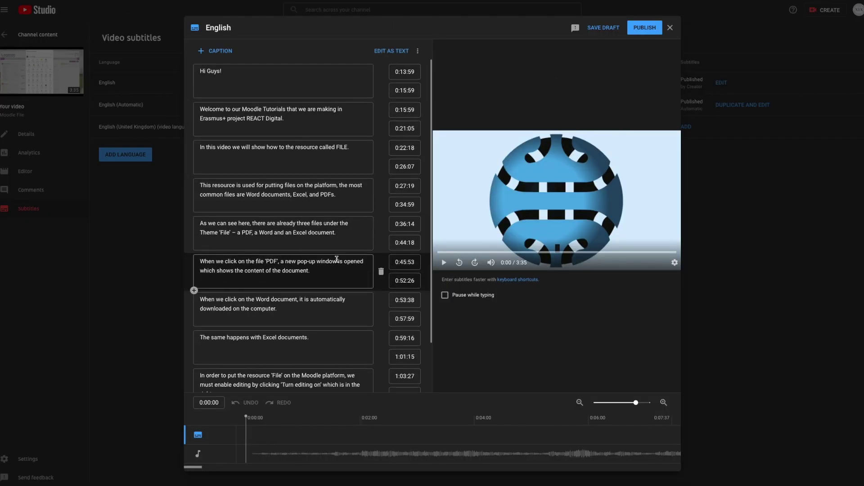
scroll(336, 259, "down", 1)
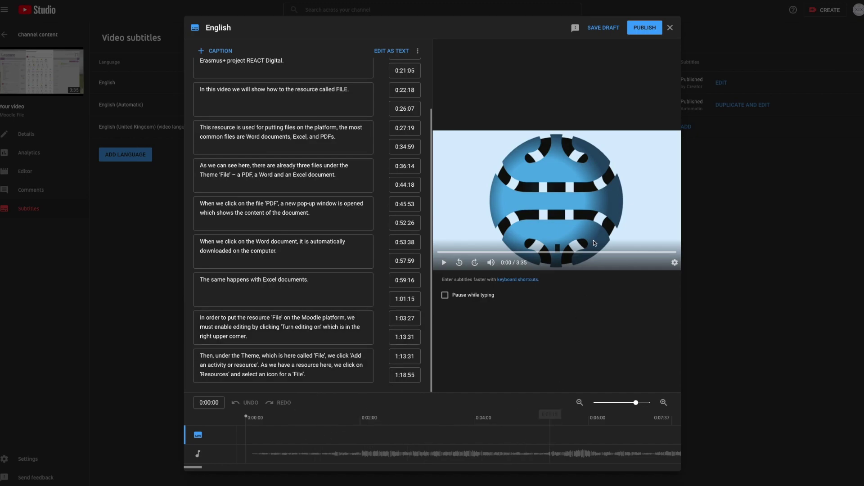
left_click(647, 26)
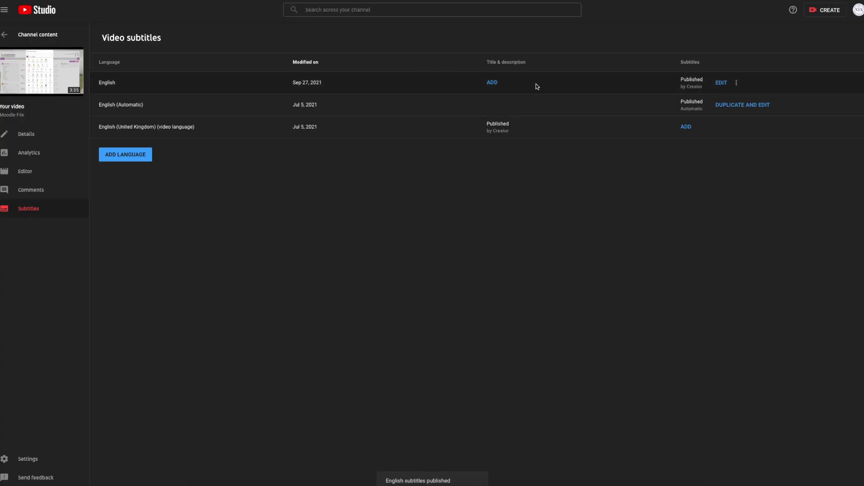
- Reopen the English subtitle track for editing and publish it again
left_click(720, 83)
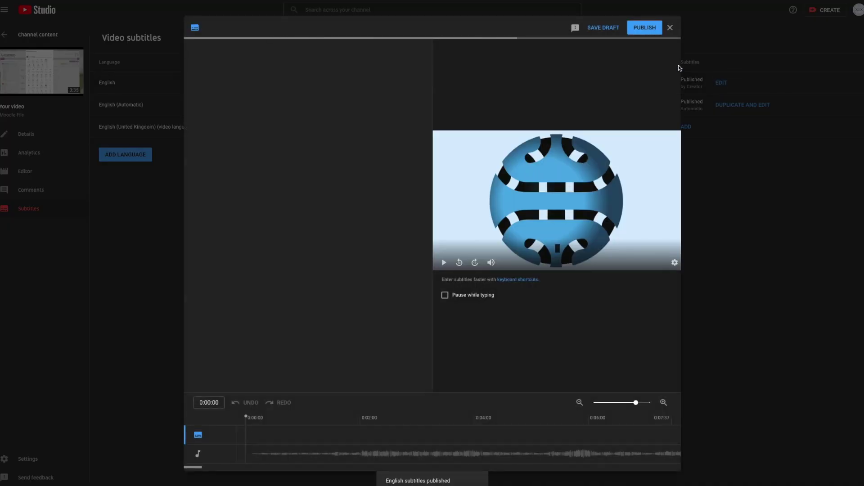
scroll(417, 212, "down", 1)
left_click(643, 32)
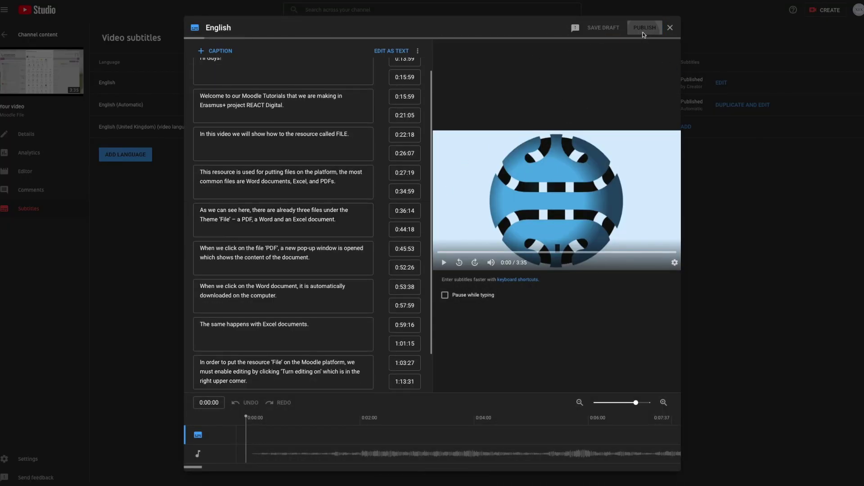